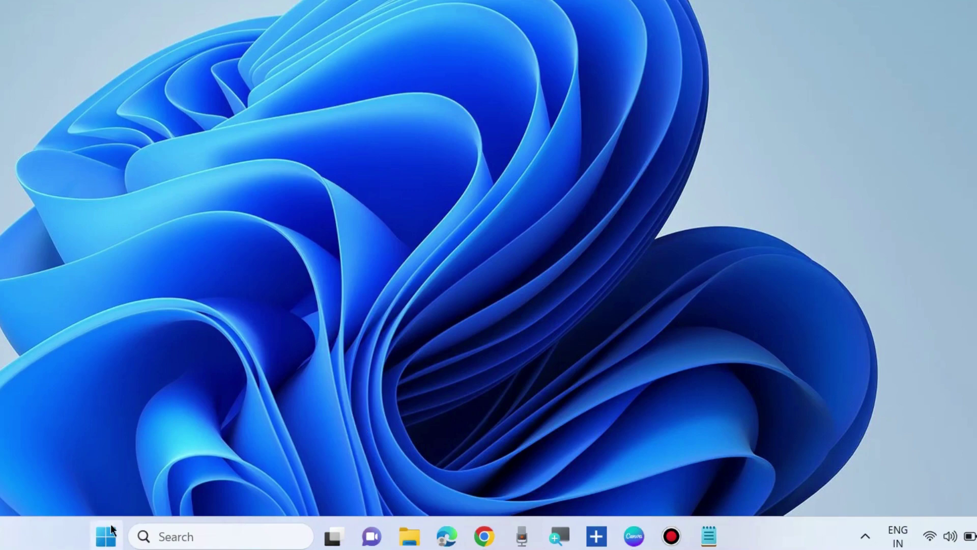
# Open Settings from the Start quick-link menu and go to Privacy & security's App permissions list.
pyautogui.rightClick(108, 532)
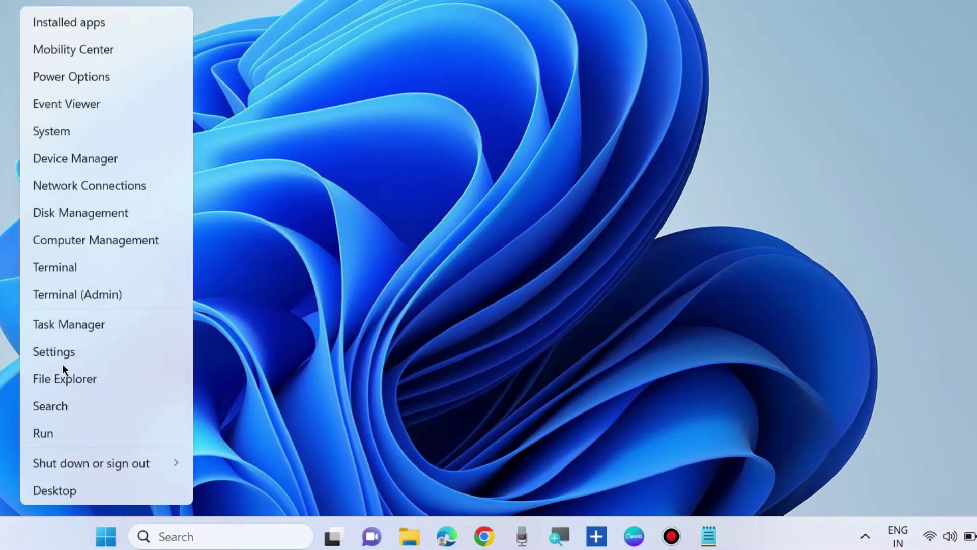
pyautogui.click(61, 353)
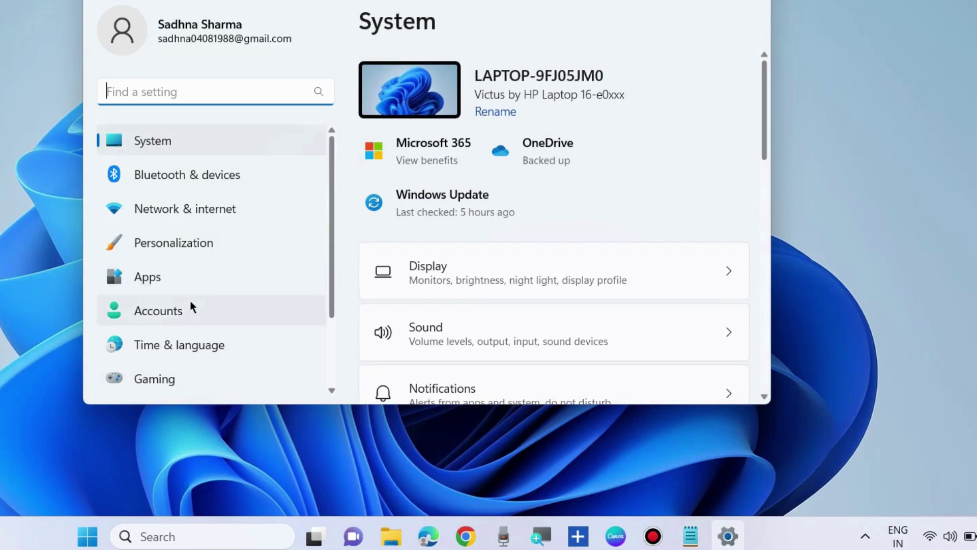
pyautogui.scroll(-2, 188, 330)
pyautogui.click(187, 348)
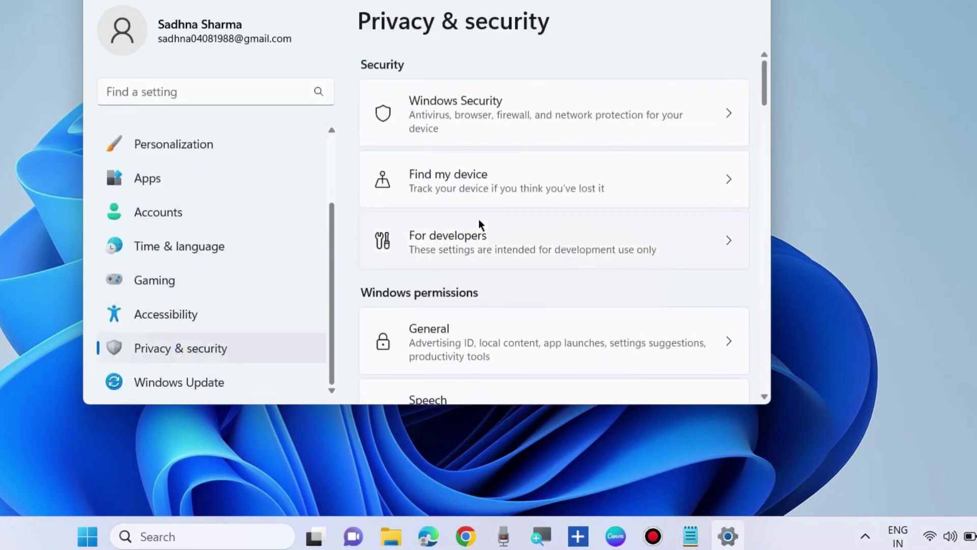
pyautogui.scroll(-10, 496, 274)
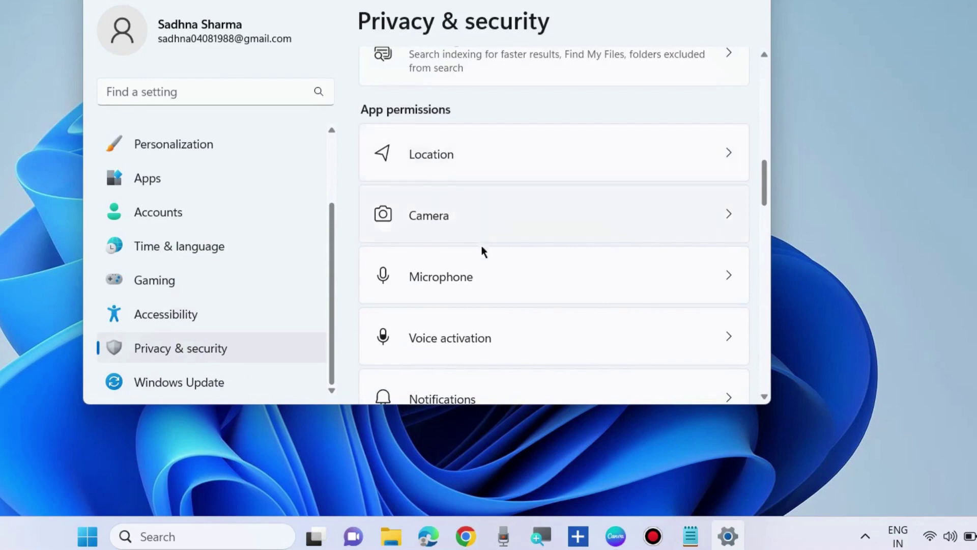
# Open the Microphone permissions page and turn on 'Let apps access your microphone'.
pyautogui.click(447, 277)
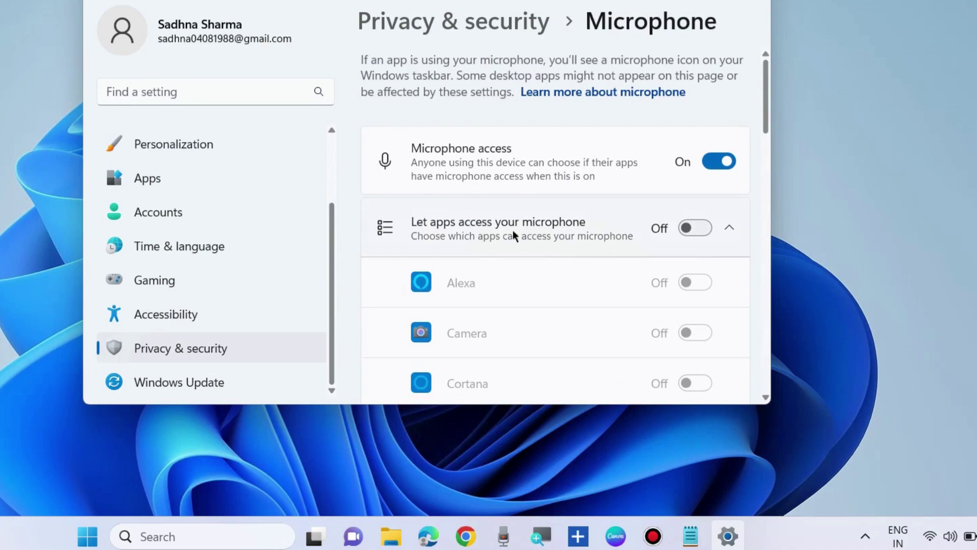
pyautogui.click(698, 229)
# Switch the Xbox app's microphone permission On and close Settings.
pyautogui.scroll(-6, 490, 328)
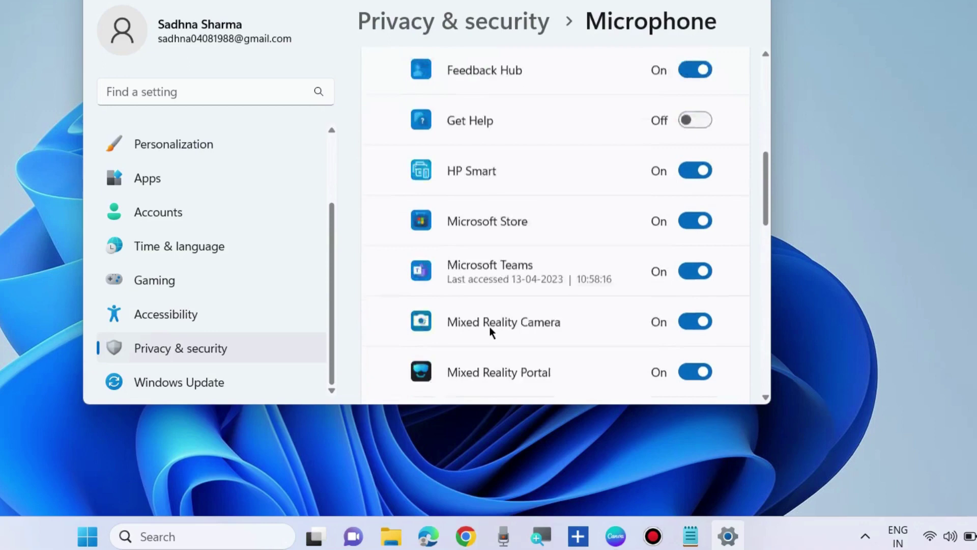
pyautogui.scroll(-8, 489, 325)
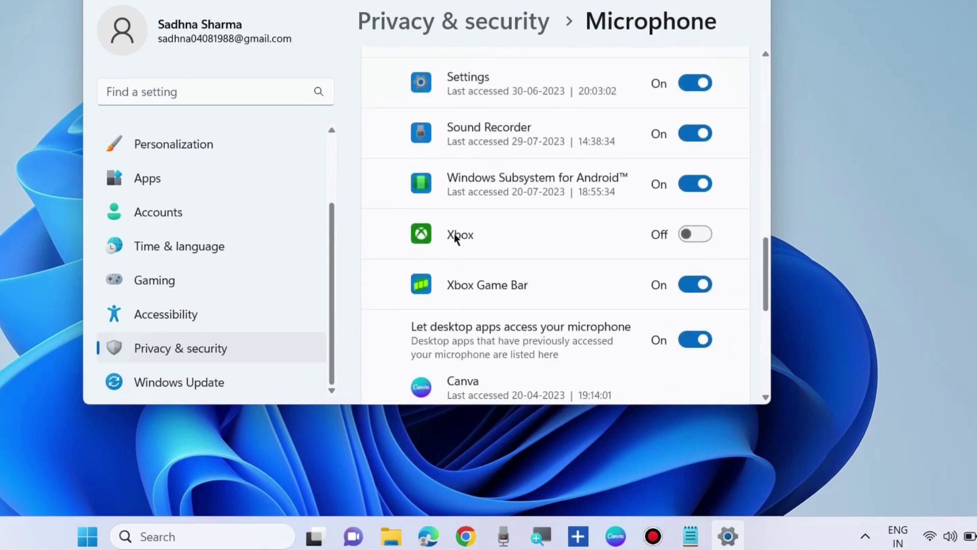
pyautogui.click(698, 236)
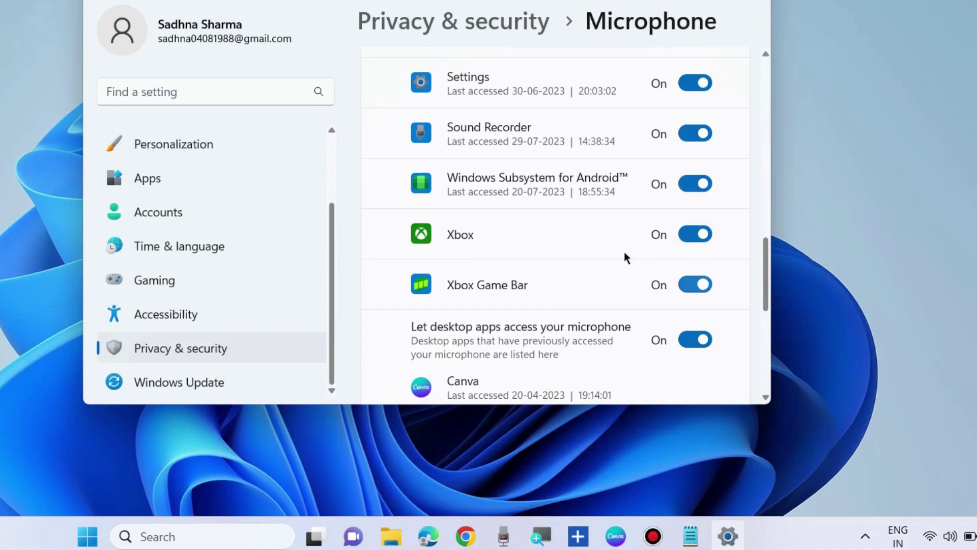
pyautogui.hotkey('alt', 'F4')
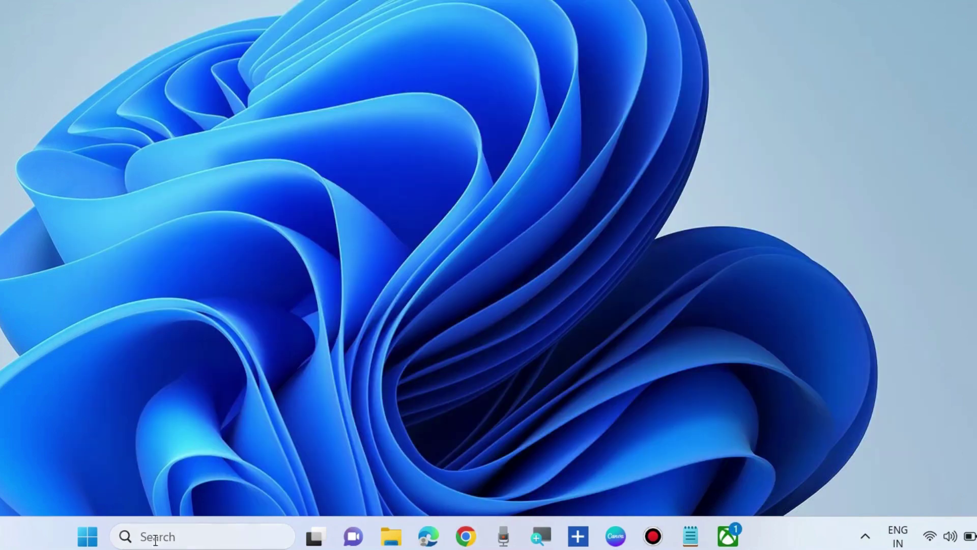
# Open the Run dialog, centre it, and try running 'mmsys,cpl'.
pyautogui.rightClick(88, 536)
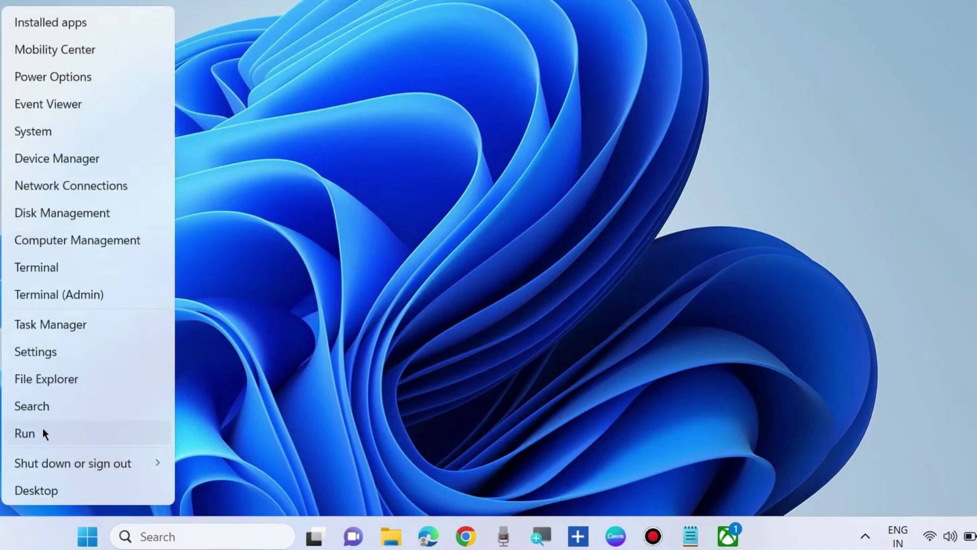
pyautogui.click(44, 432)
pyautogui.moveTo(1, 333); pyautogui.dragTo(576, 86)
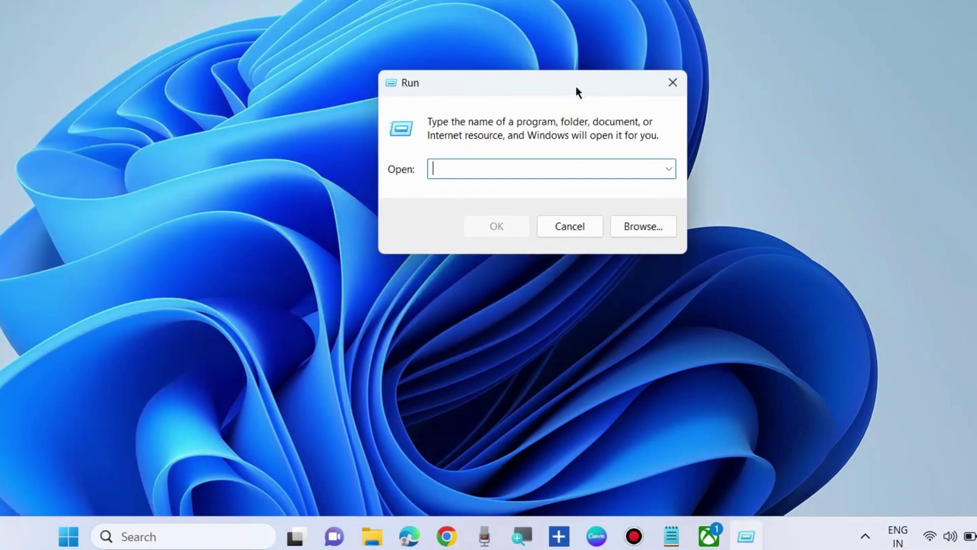
pyautogui.write('mmsys')
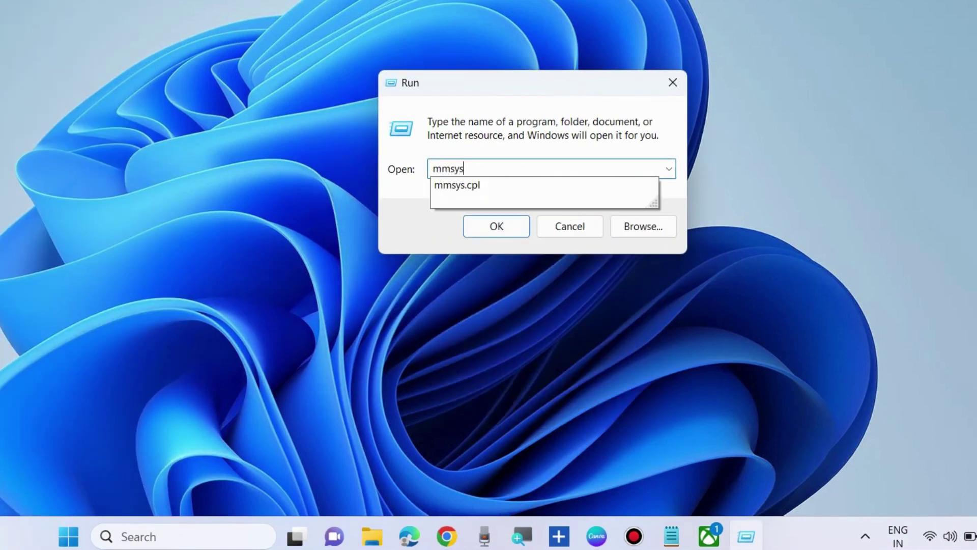
pyautogui.write(',cpl')
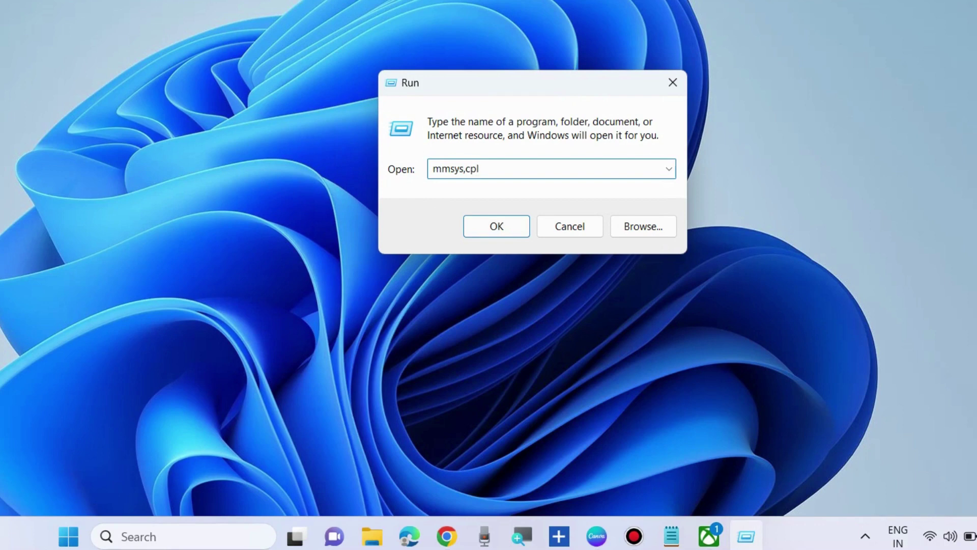
pyautogui.click(495, 224)
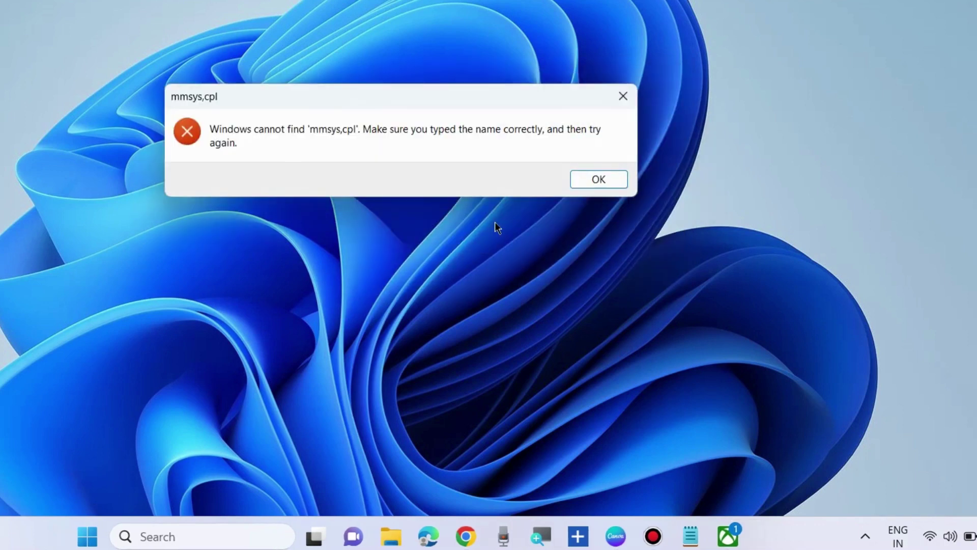
# Dismiss the cannot-find error and delete the mistaken comma from the command.
pyautogui.click(598, 179)
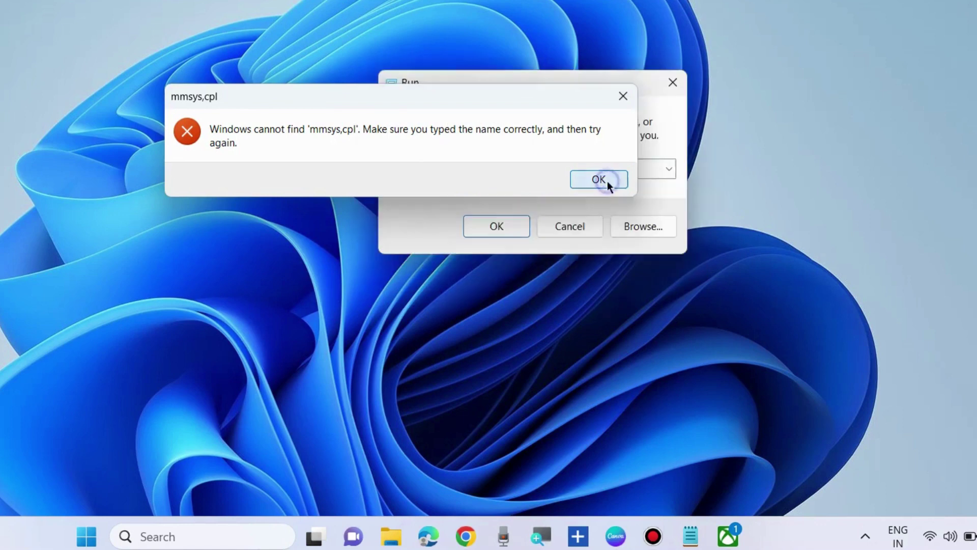
pyautogui.click(467, 169)
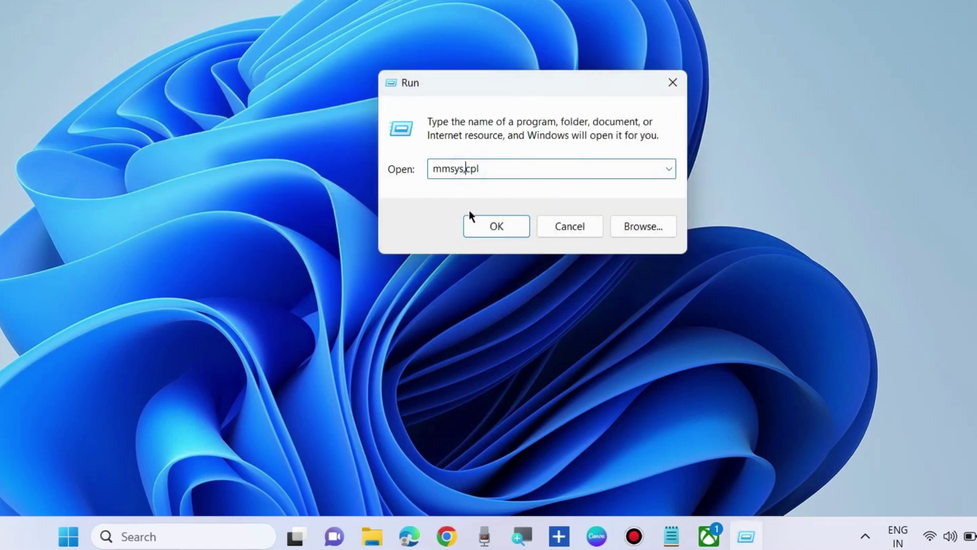
pyautogui.press('BackSpace')
# Run mmsys.cpl and select Microphone Array on the Sound panel's Recording tab.
pyautogui.write('.')
pyautogui.click(503, 227)
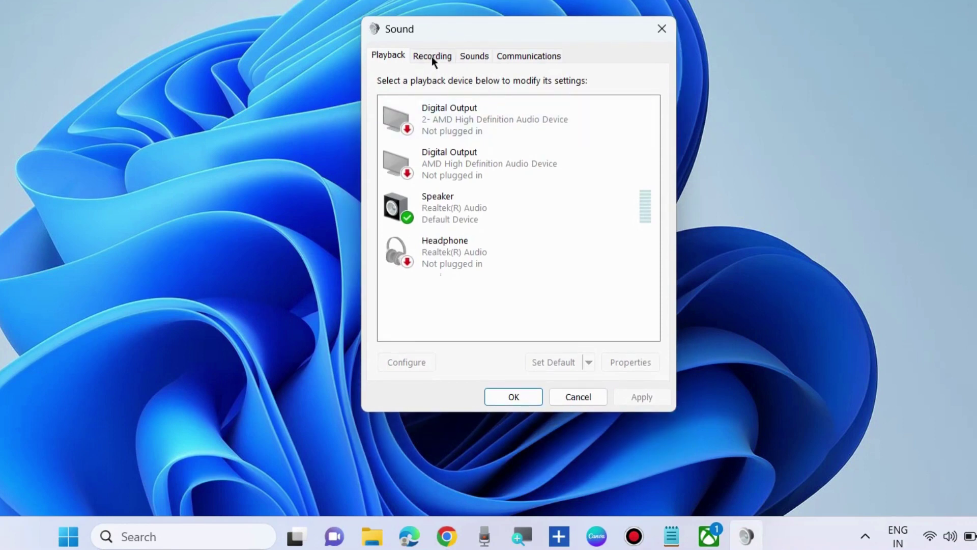
pyautogui.click(431, 57)
pyautogui.click(450, 121)
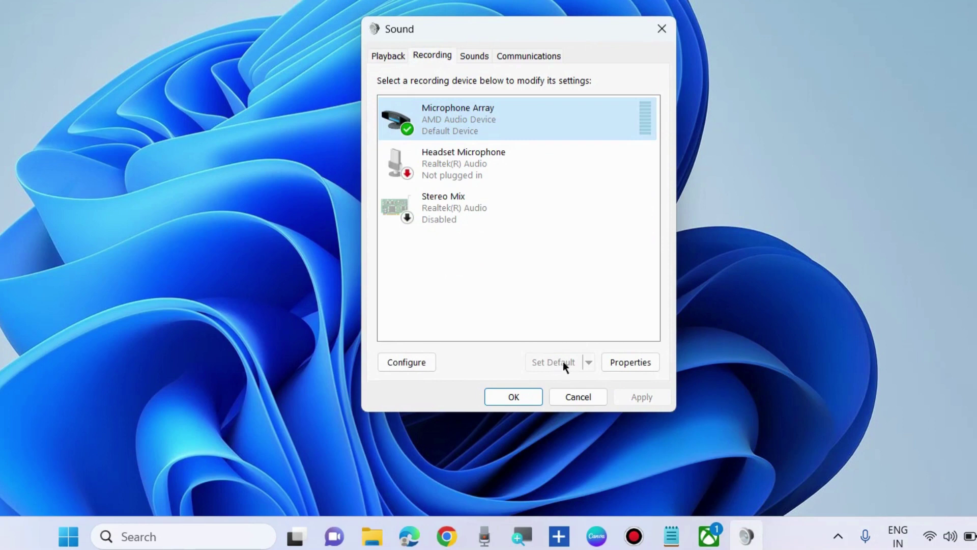
# Check the Advanced tab in Microphone Array's properties, leaving all options enabled.
pyautogui.rightClick(445, 120)
pyautogui.click(497, 218)
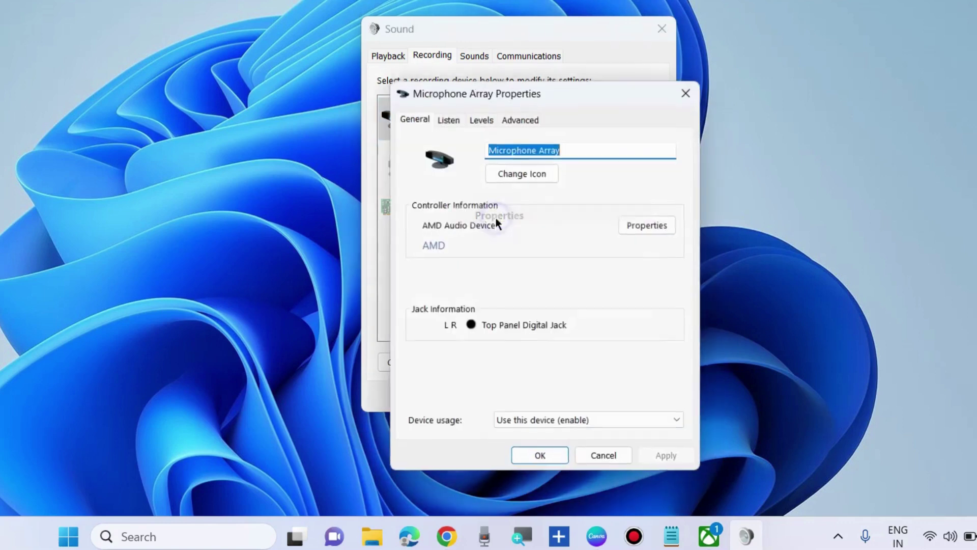
pyautogui.click(518, 117)
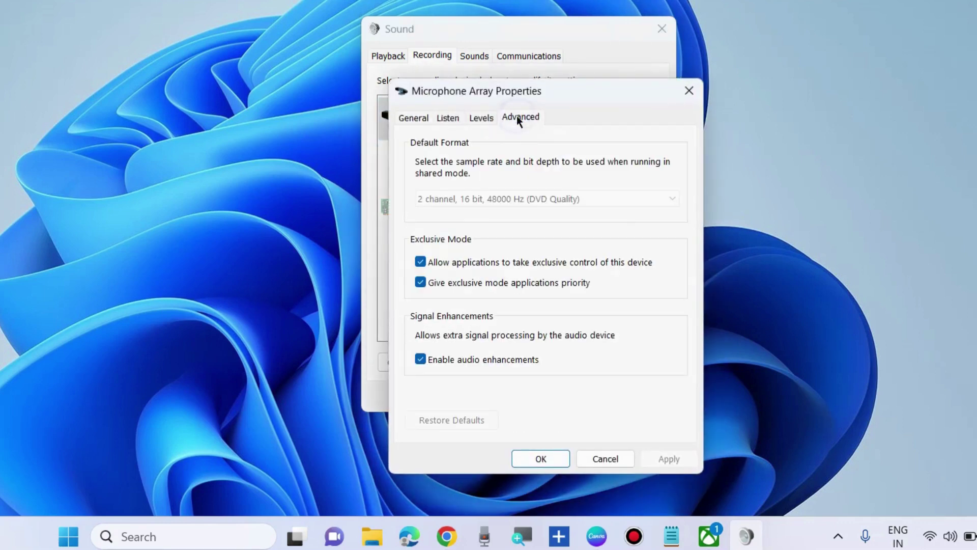
pyautogui.click(402, 251)
# Close the Microphone Array properties and Sound windows, then bring up the Start quick-link menu.
pyautogui.click(548, 459)
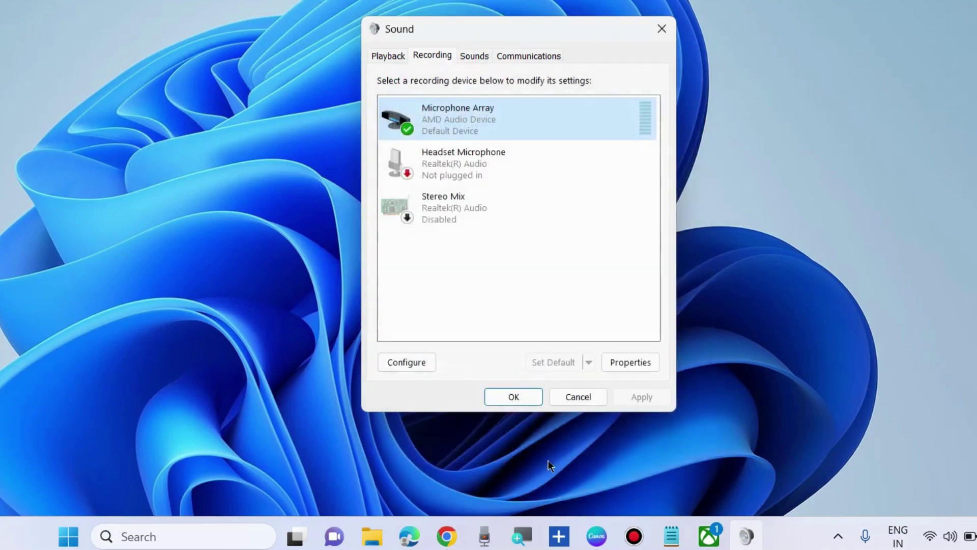
pyautogui.click(524, 398)
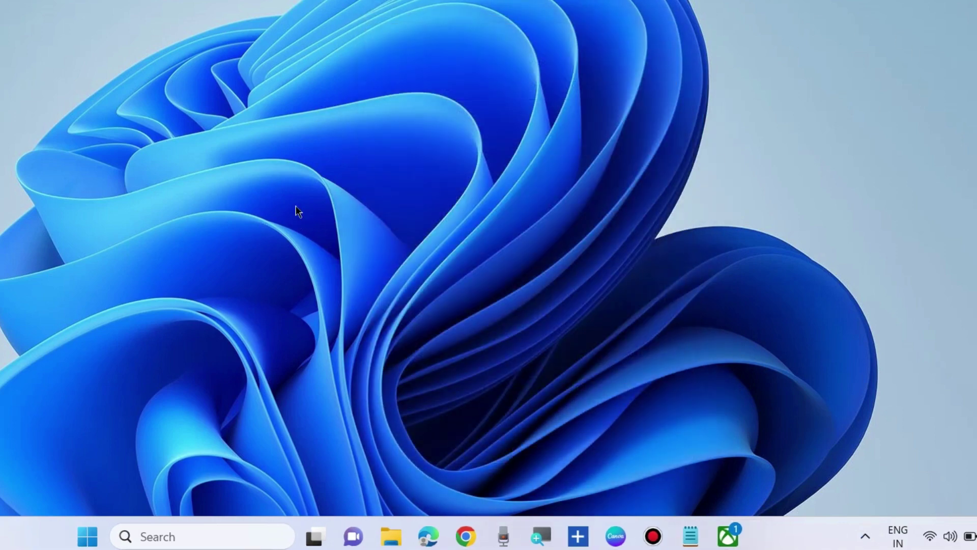
pyautogui.rightClick(84, 537)
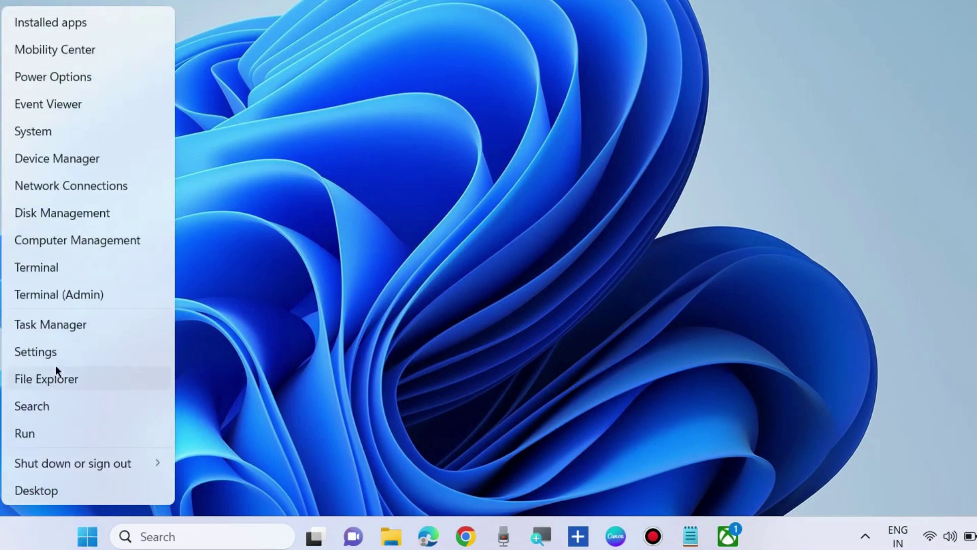
# Filter Installed apps in Settings to 'xbox' and open the Xbox app's options menu.
pyautogui.click(44, 350)
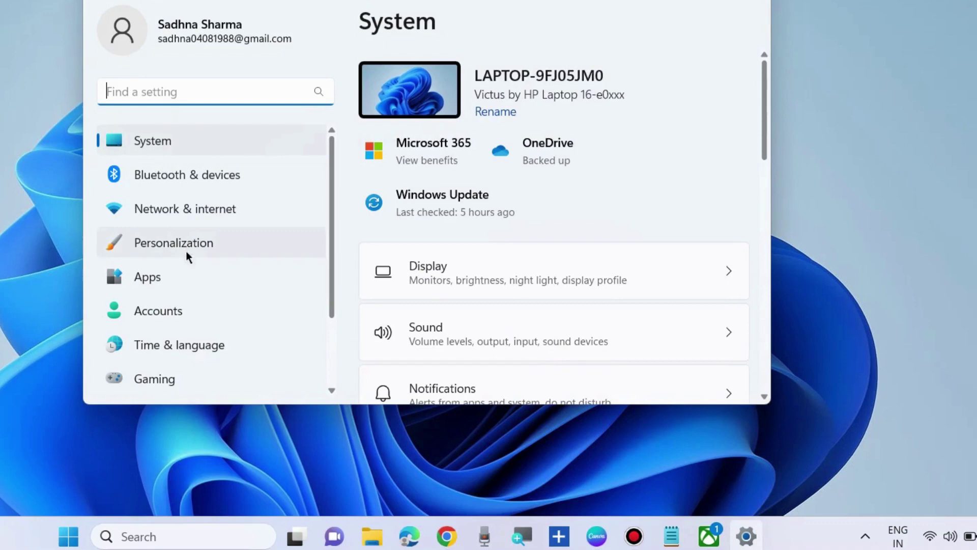
pyautogui.click(148, 277)
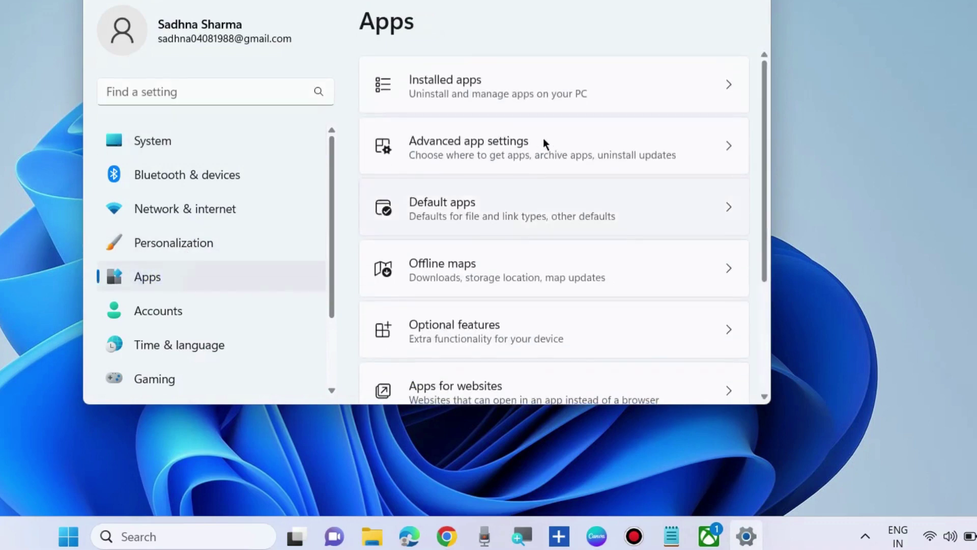
pyautogui.click(456, 83)
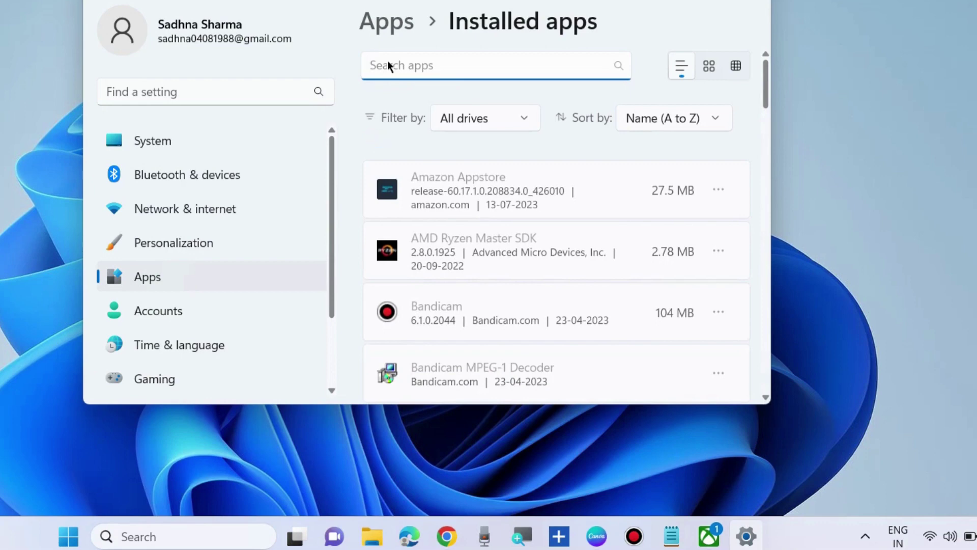
pyautogui.write('x')
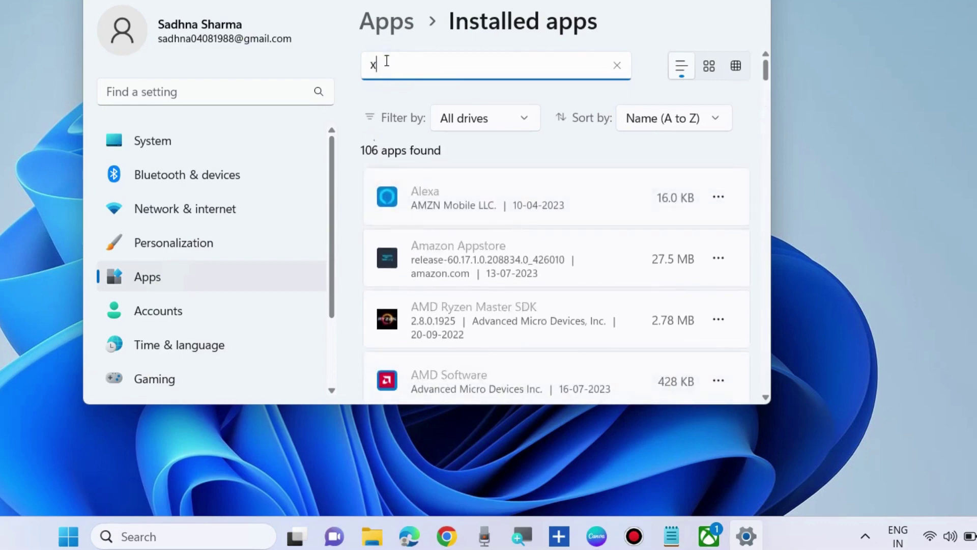
pyautogui.write('box')
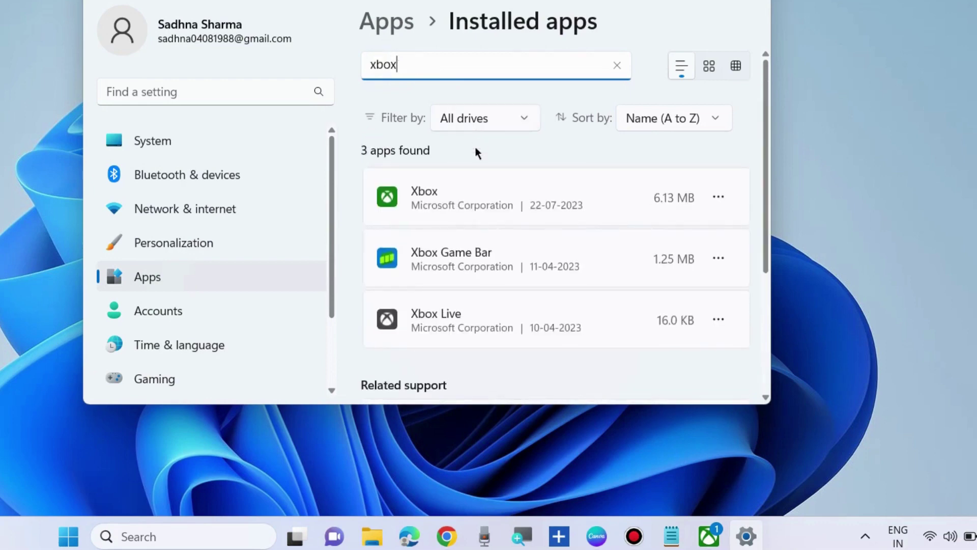
pyautogui.click(718, 197)
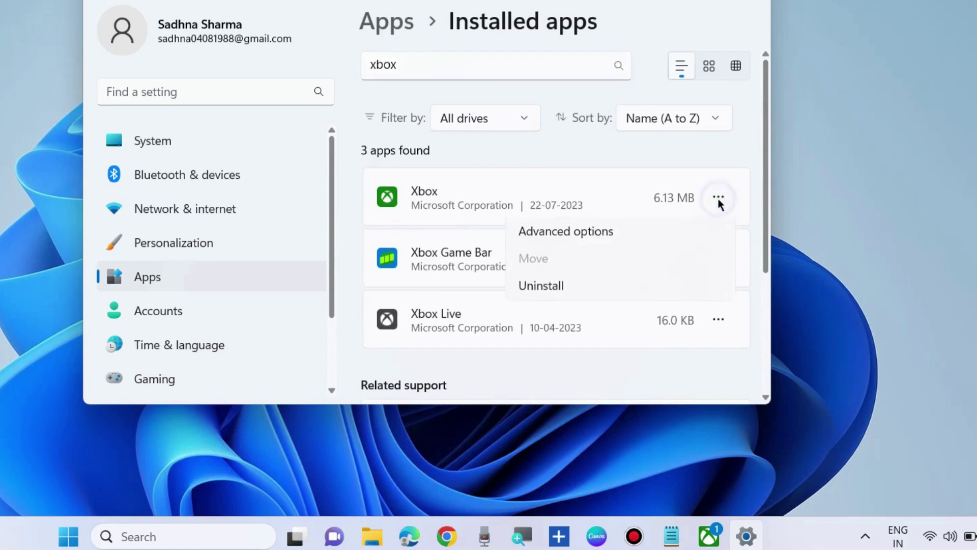
# Open the Xbox app's Advanced options, confirm Microphone is On, and review Repair and Reset.
pyautogui.click(579, 233)
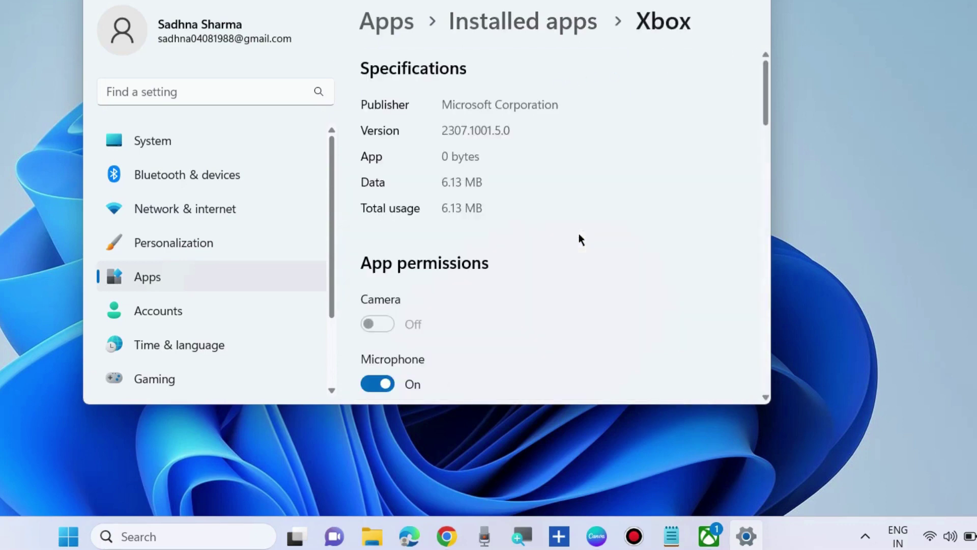
pyautogui.scroll(-1, 491, 266)
pyautogui.scroll(-1, 405, 277)
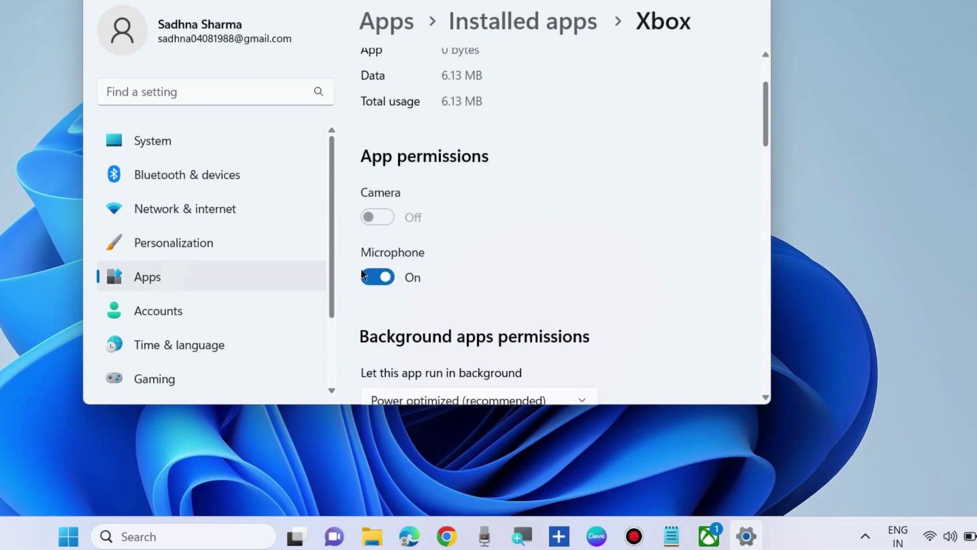
pyautogui.scroll(-3, 514, 288)
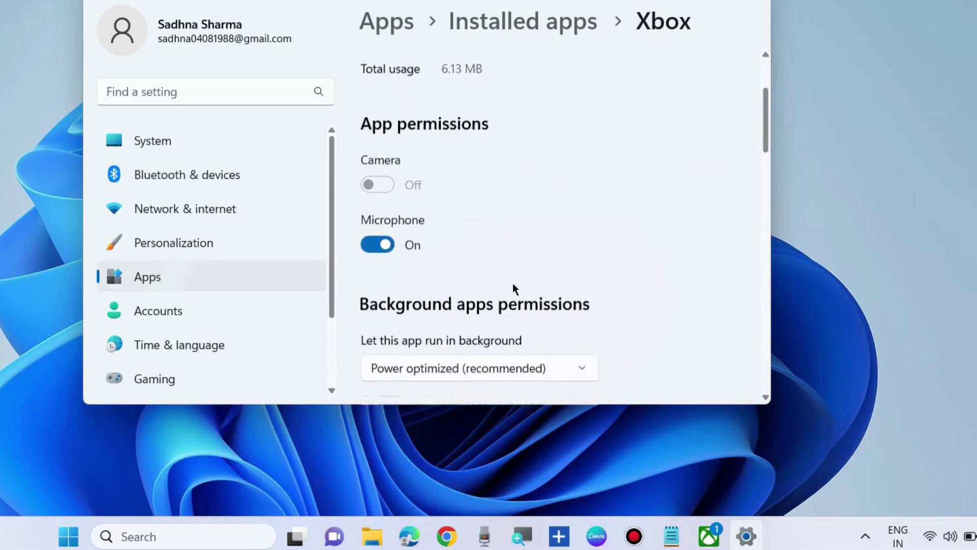
pyautogui.scroll(-7, 675, 298)
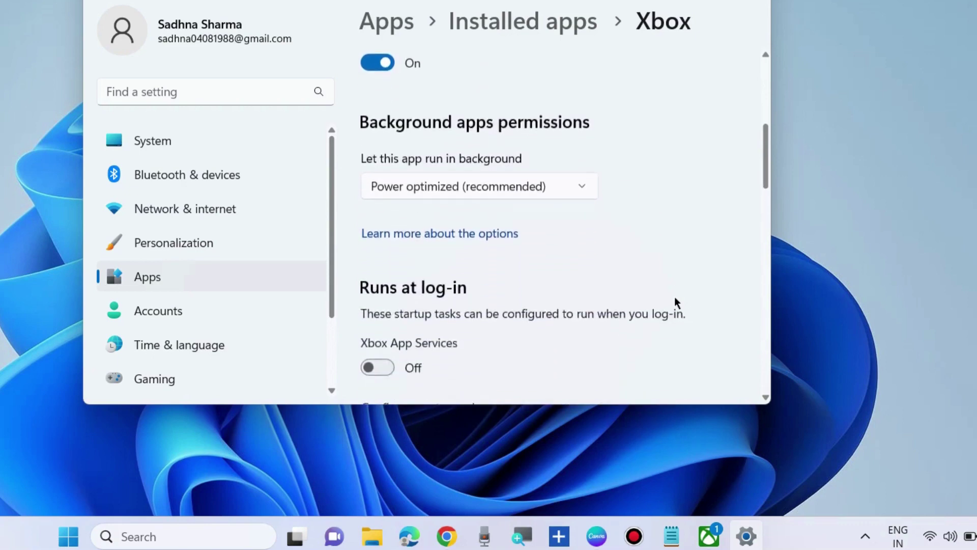
pyautogui.scroll(-10, 675, 301)
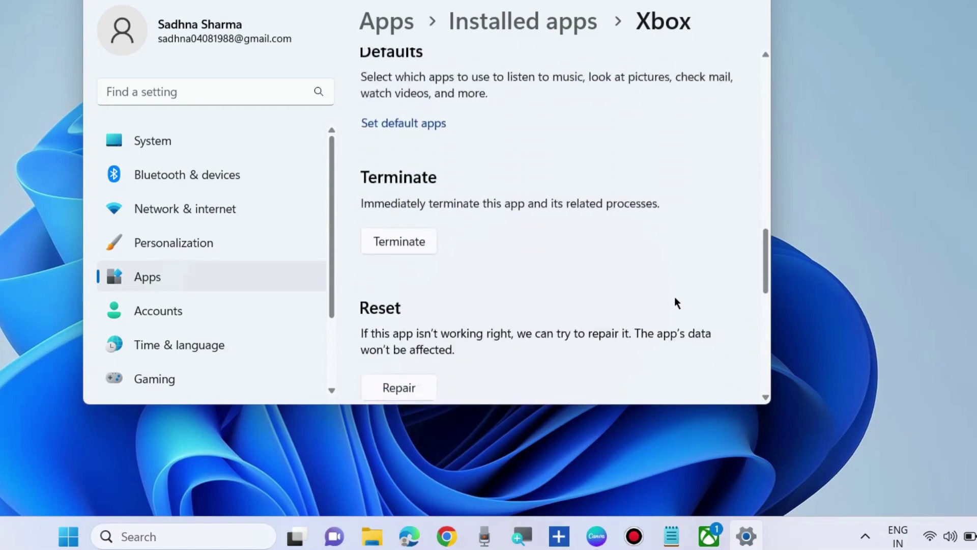
pyautogui.scroll(-2, 675, 301)
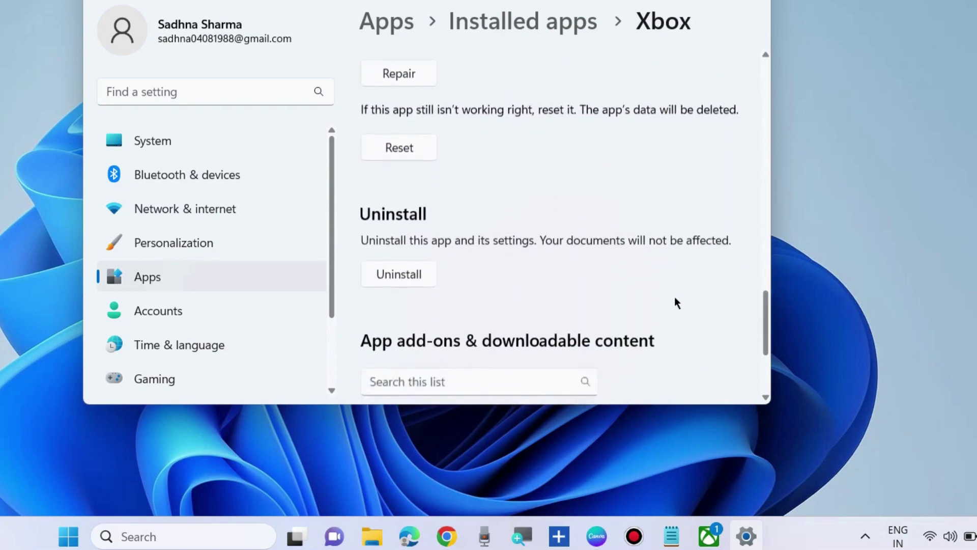
pyautogui.scroll(2, 676, 301)
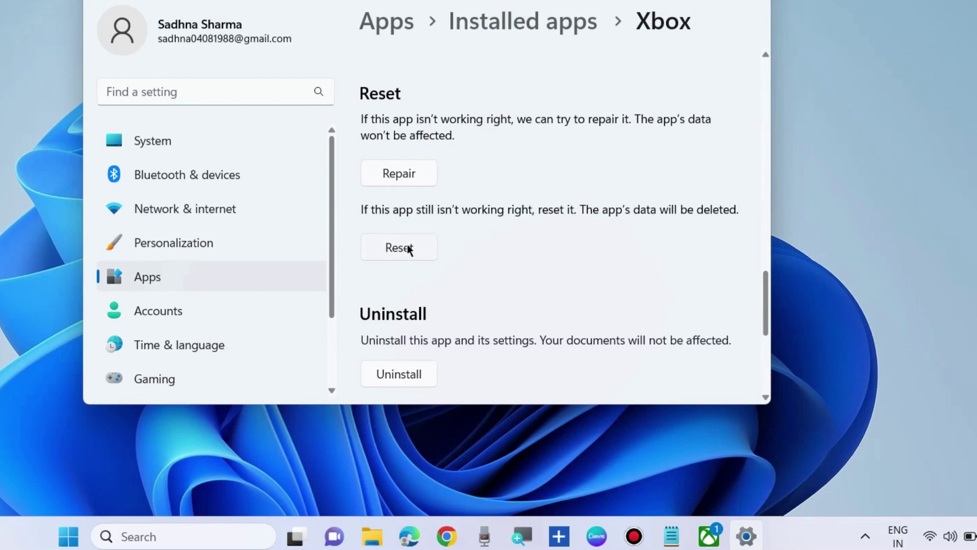
pyautogui.scroll(-5, 408, 246)
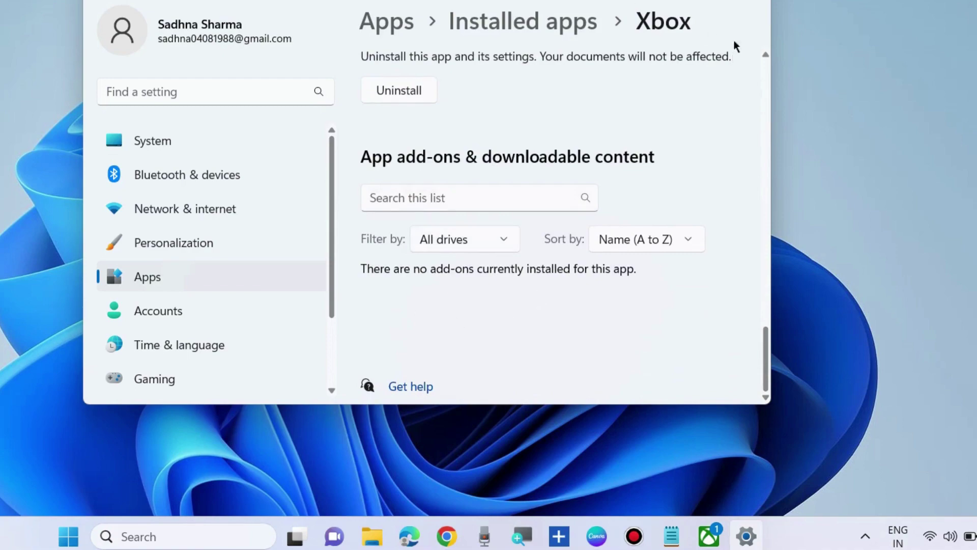
# Close Settings and, in Device Manager, bring up Microphone Array's menu under Audio inputs and outputs.
pyautogui.hotkey('alt', 'F4')
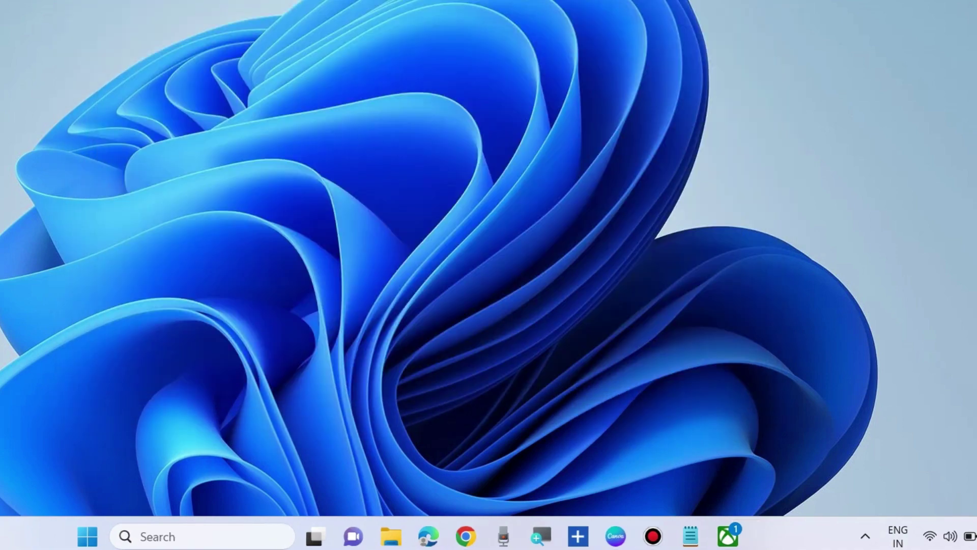
pyautogui.rightClick(87, 536)
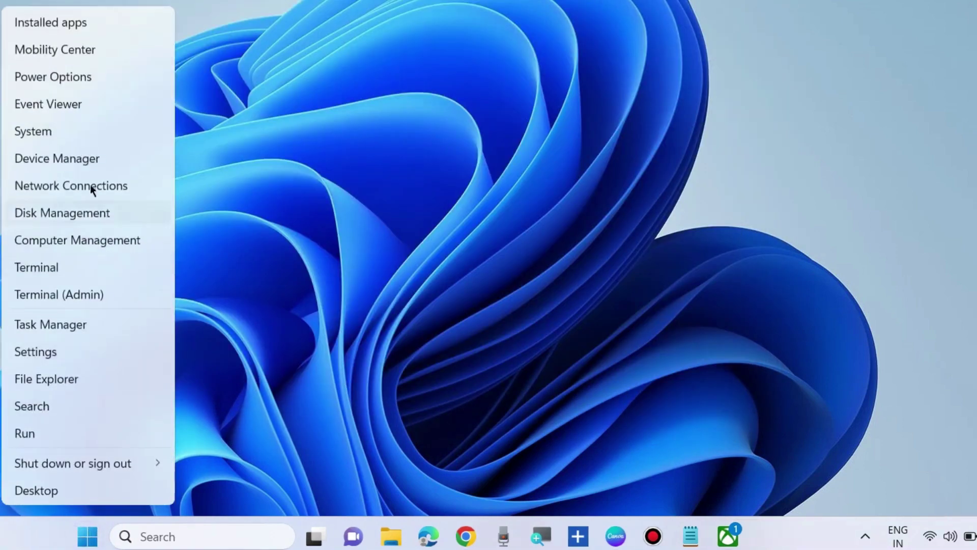
pyautogui.click(47, 159)
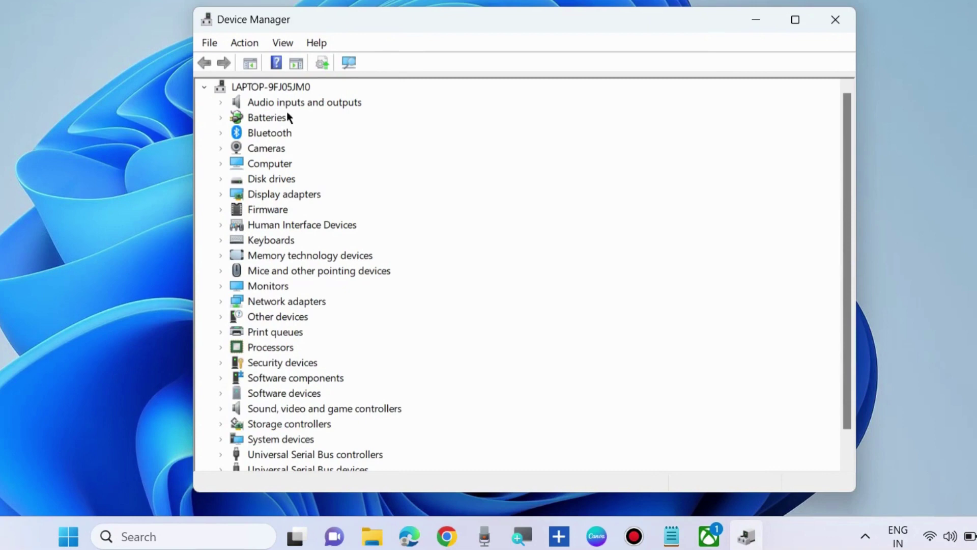
pyautogui.click(221, 103)
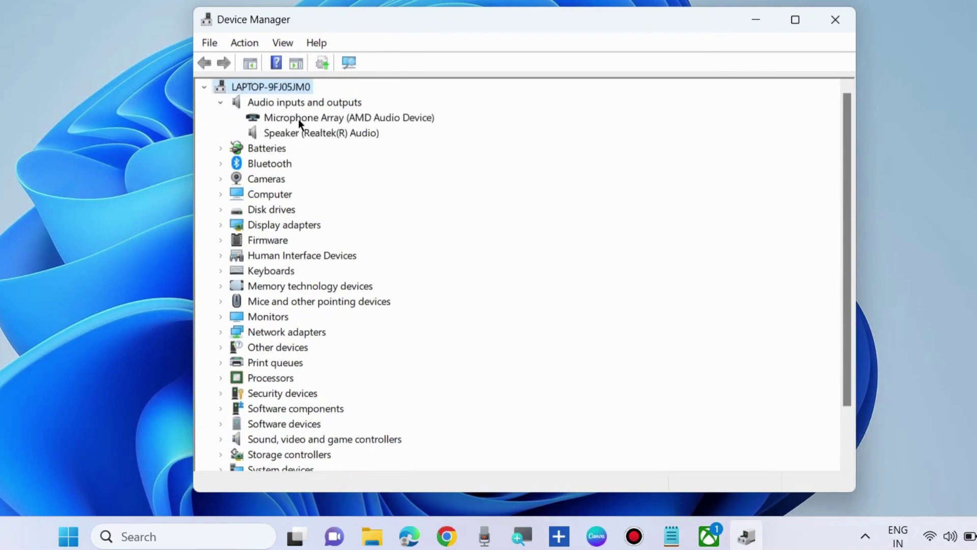
pyautogui.rightClick(298, 119)
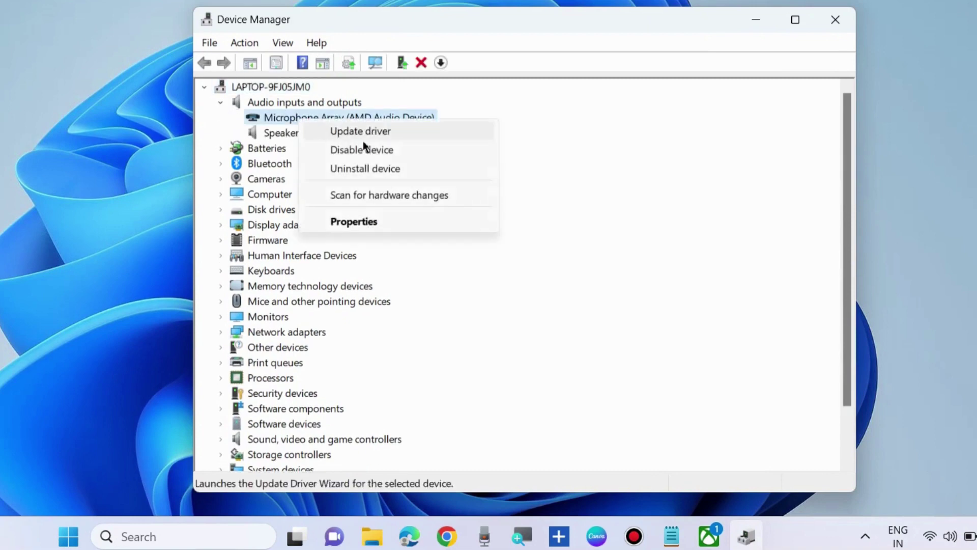
# Choose Uninstall device for Microphone Array, then close the uninstall confirmation.
pyautogui.click(373, 169)
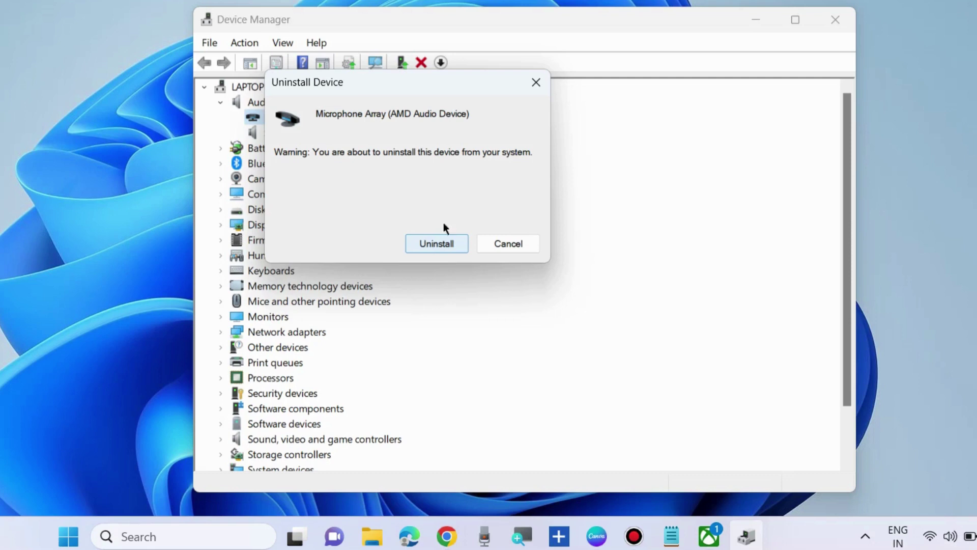
pyautogui.click(535, 82)
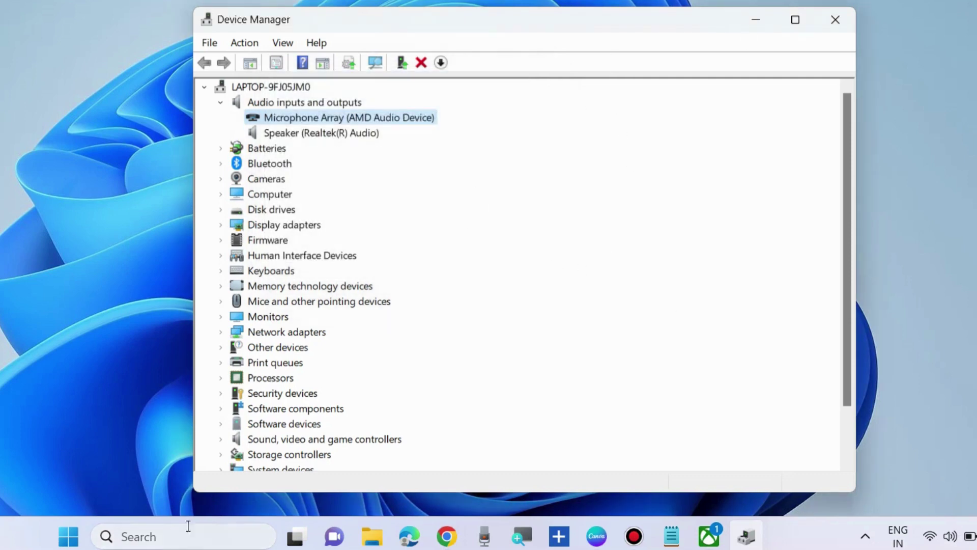
pyautogui.rightClick(68, 535)
pyautogui.moveTo(80, 466)
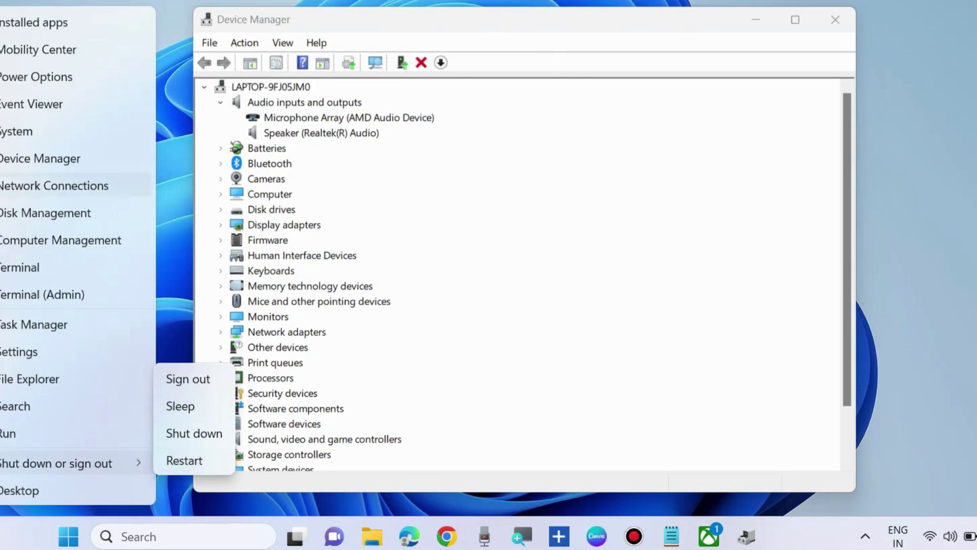
pyautogui.click(405, 20)
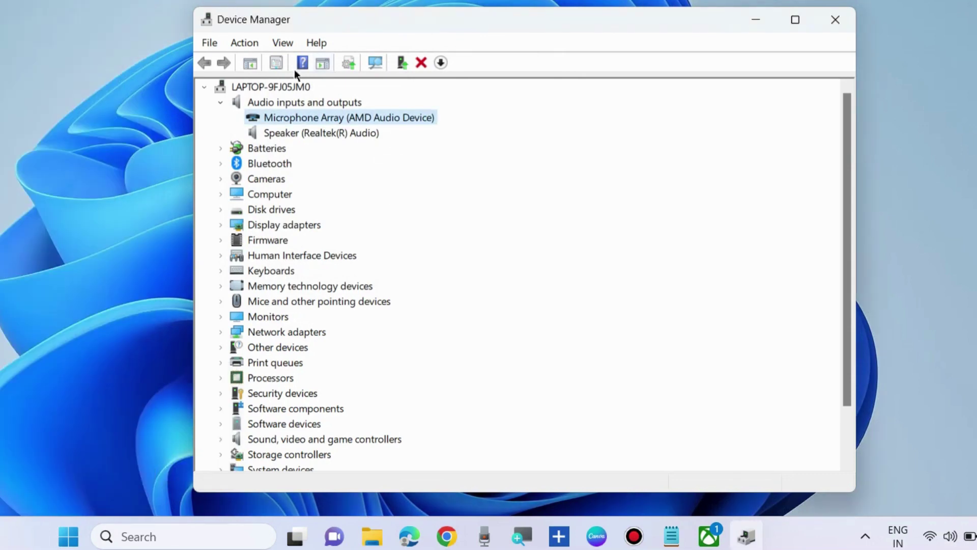
# Run Scan for hardware changes from Device Manager's Action menu.
pyautogui.click(241, 43)
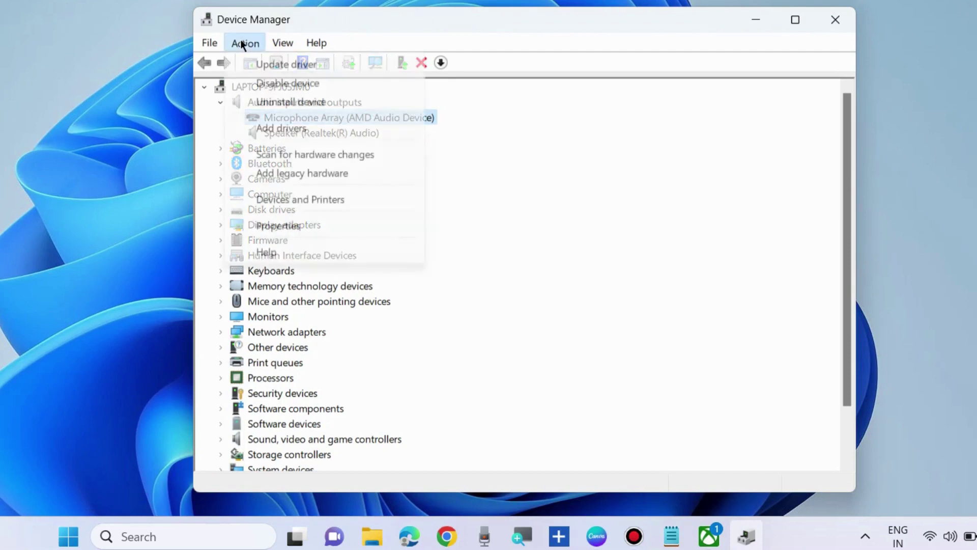
pyautogui.click(309, 154)
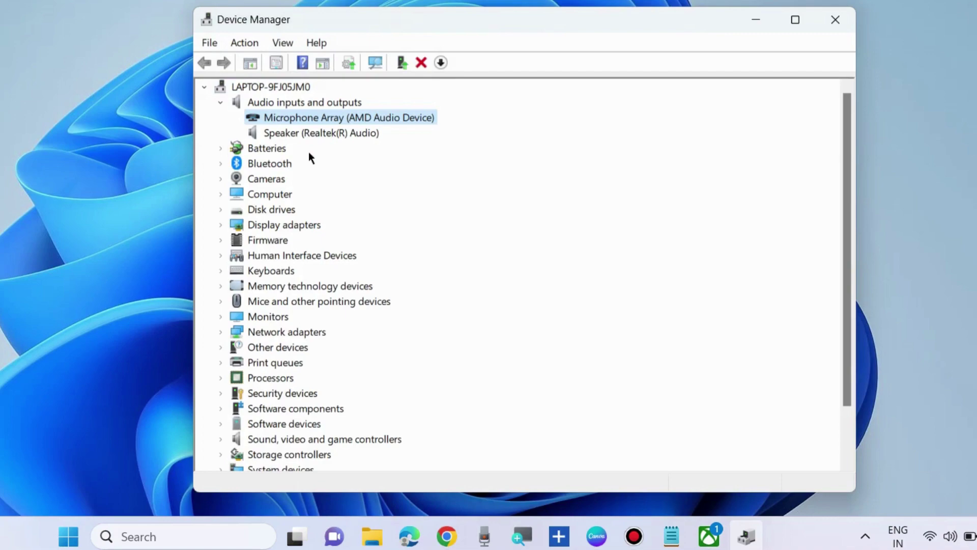